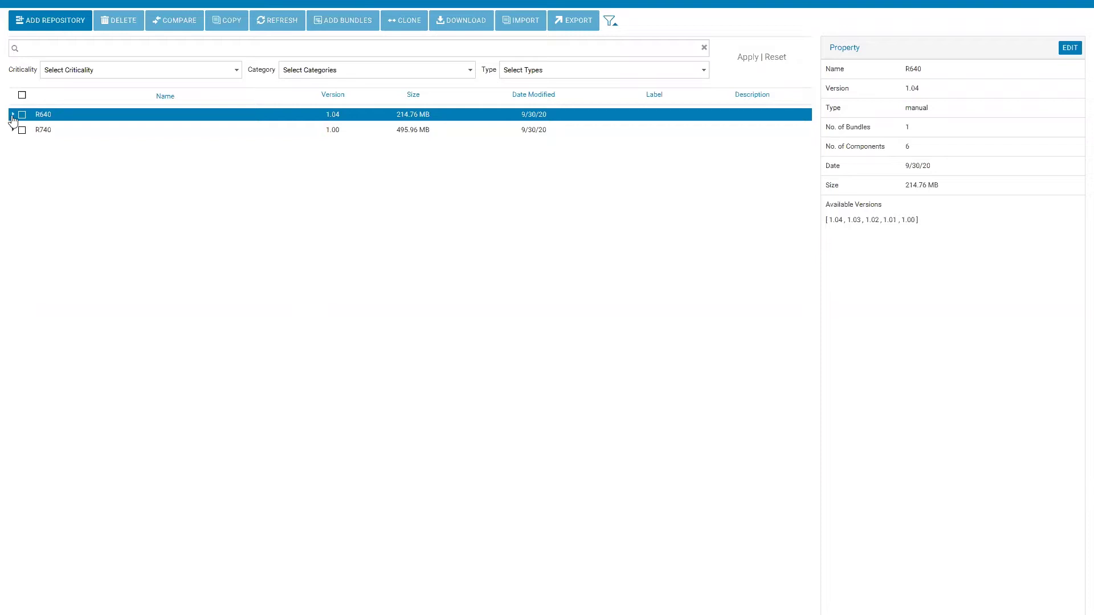
Step: Expand R640 to show its six firmware components, and expand R740 with its Linux and Windows bundles collapsed
click(12, 116)
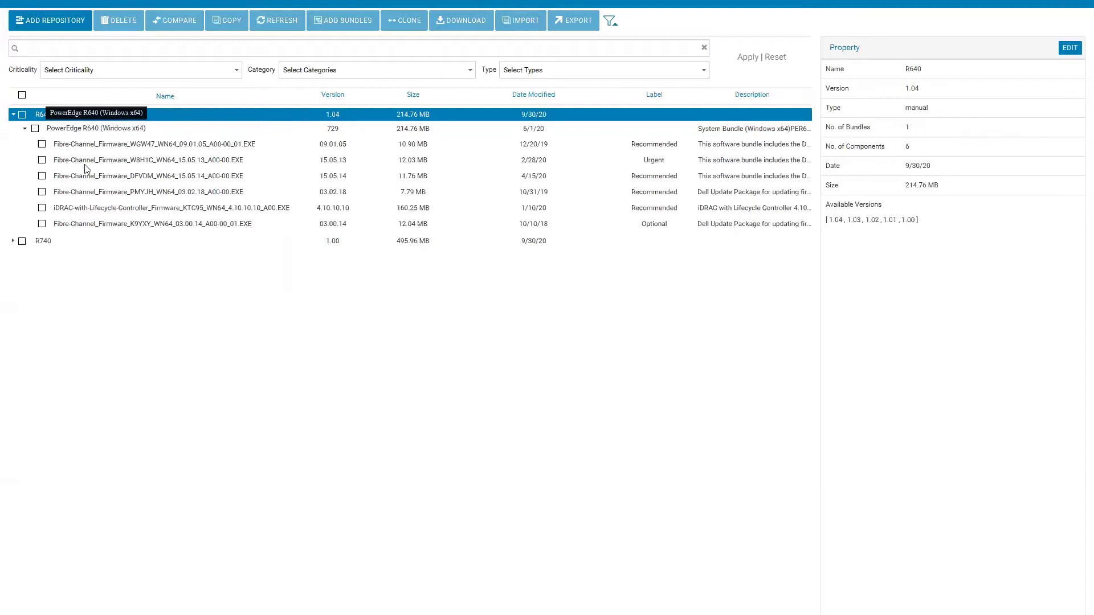
click(14, 242)
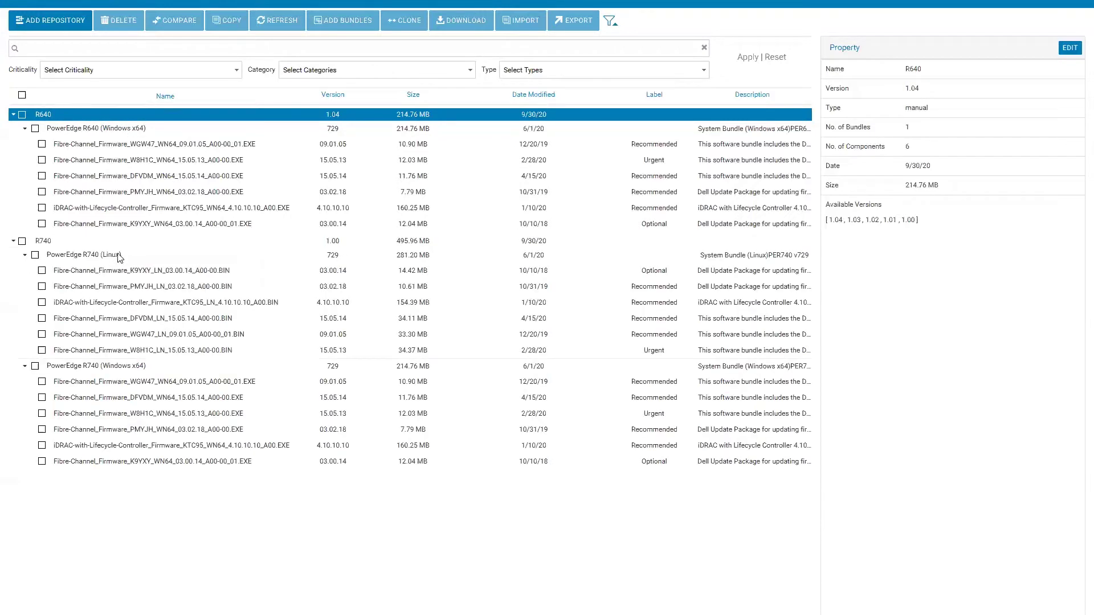
click(25, 256)
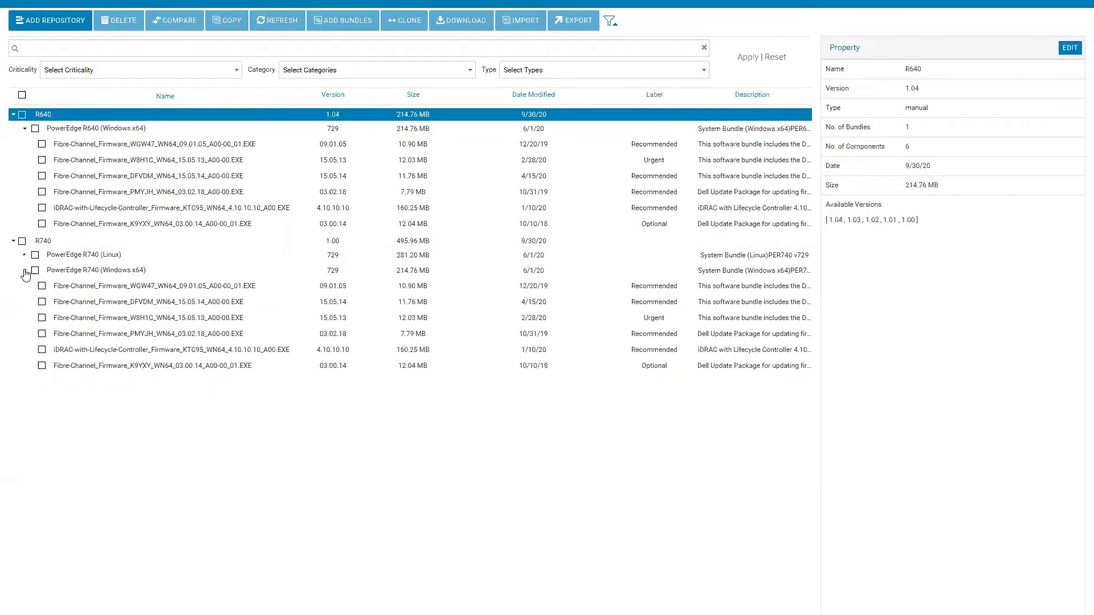
click(24, 270)
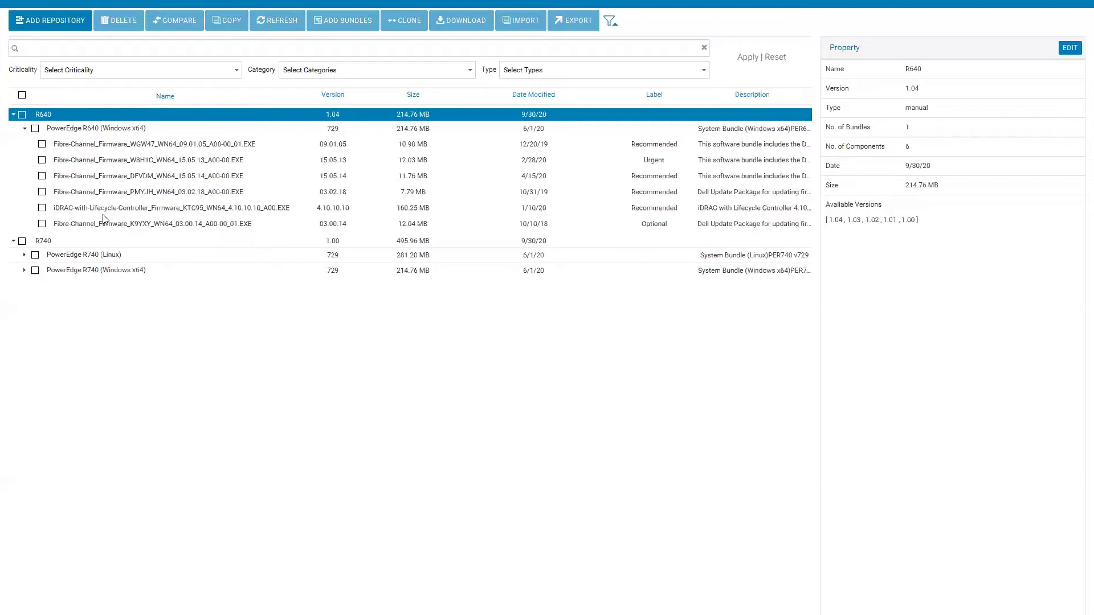
click(66, 26)
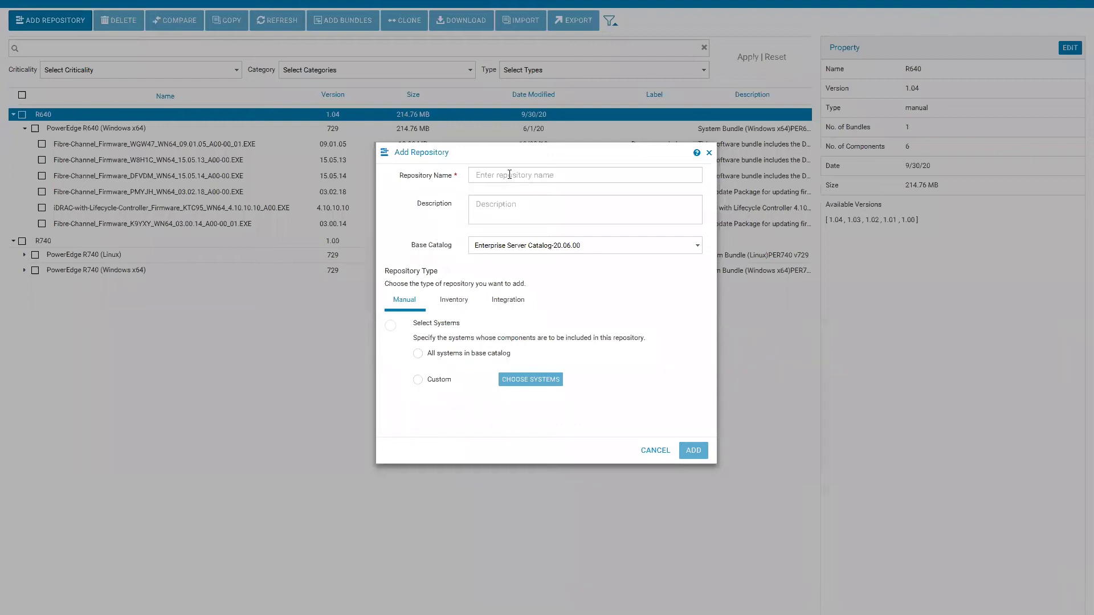
Step: Name the new repository 'test' with all systems, all operating systems and custom components
text(test)
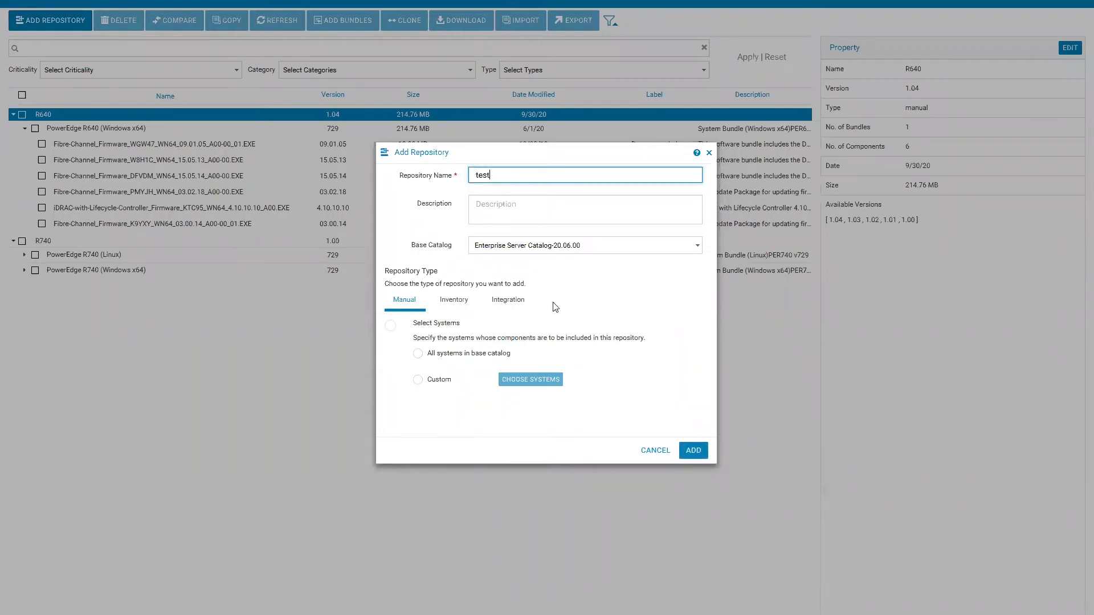
click(419, 356)
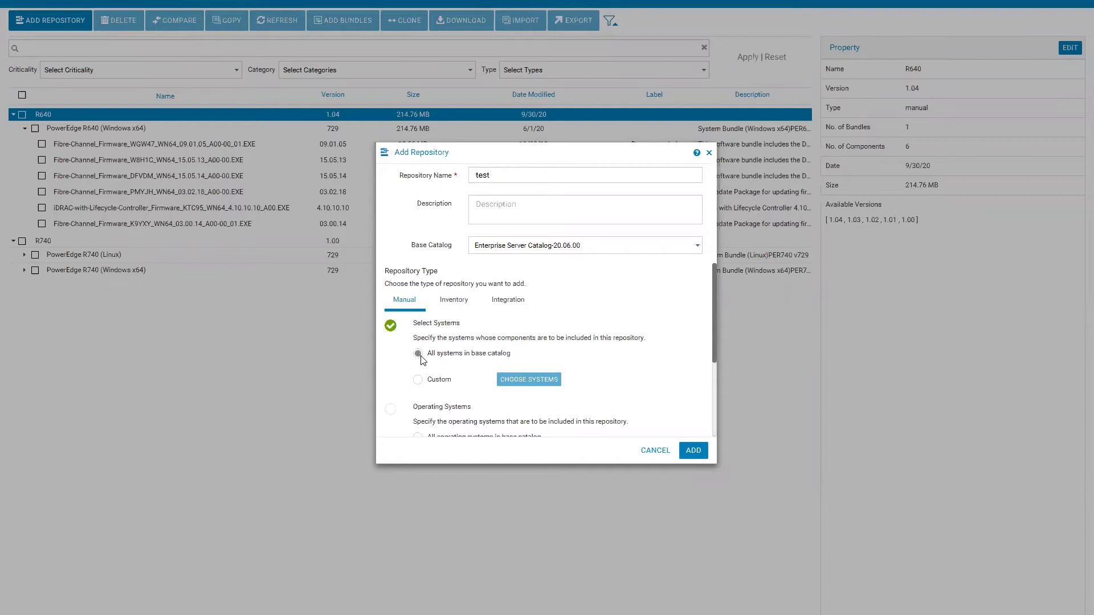
scroll(450, 387, down, 2)
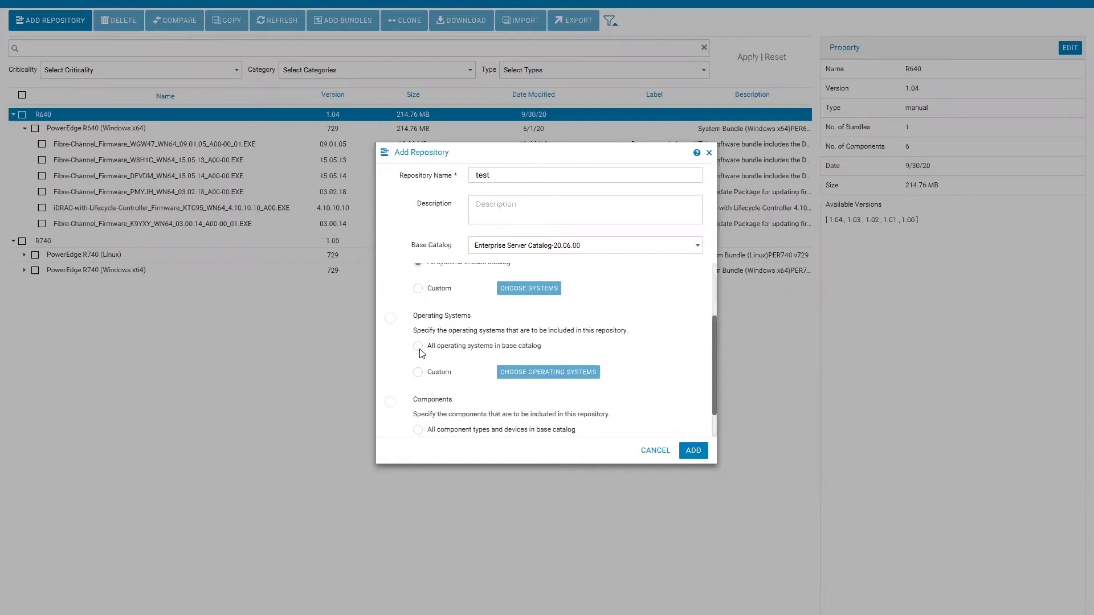
click(418, 348)
scroll(455, 365, down, 1)
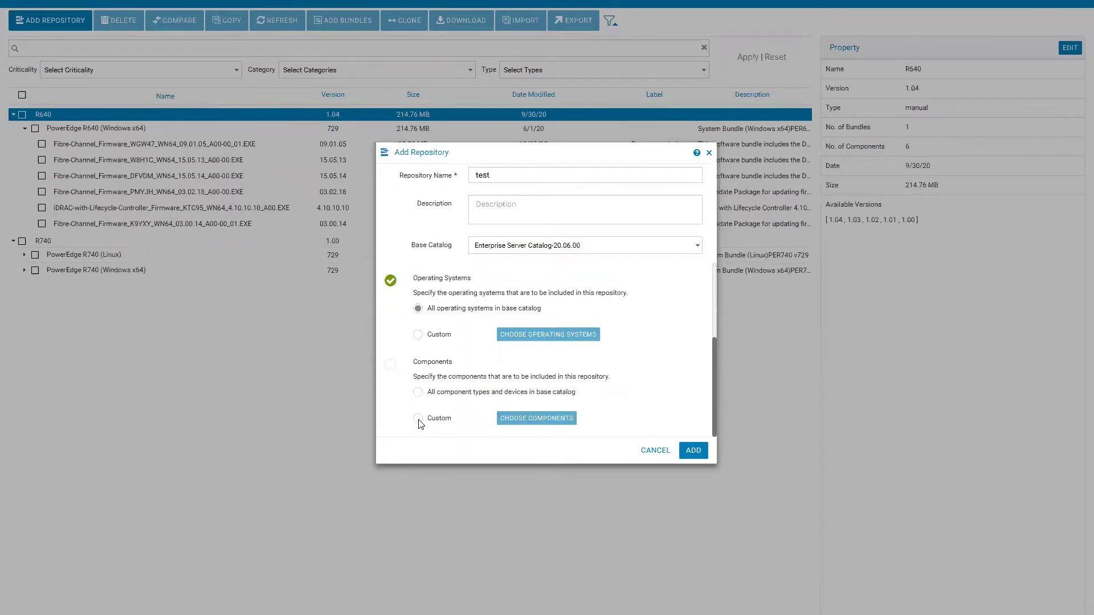
click(418, 420)
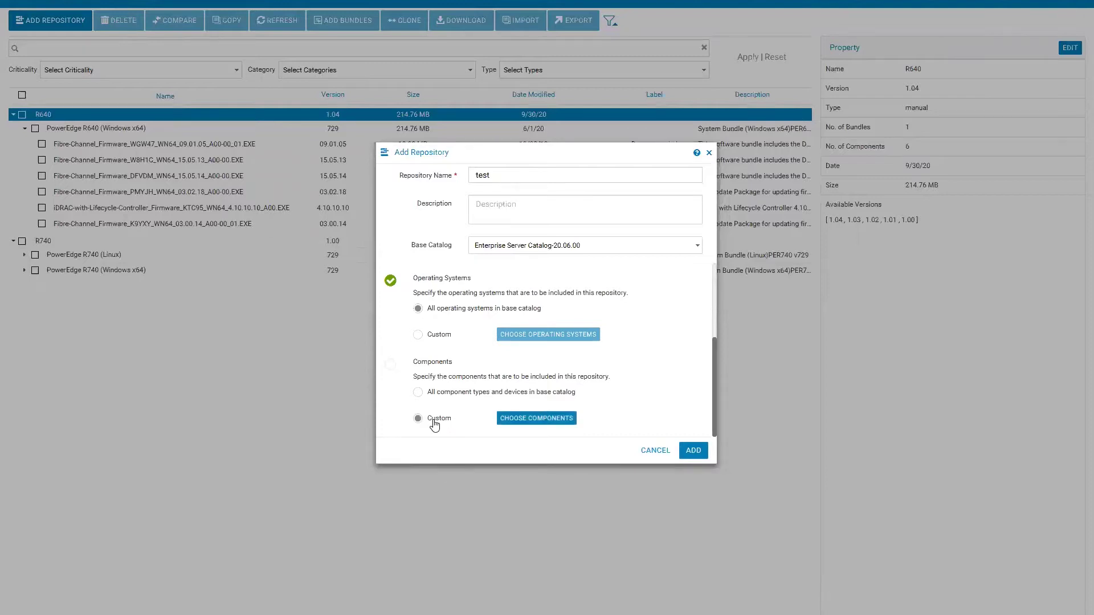
click(527, 421)
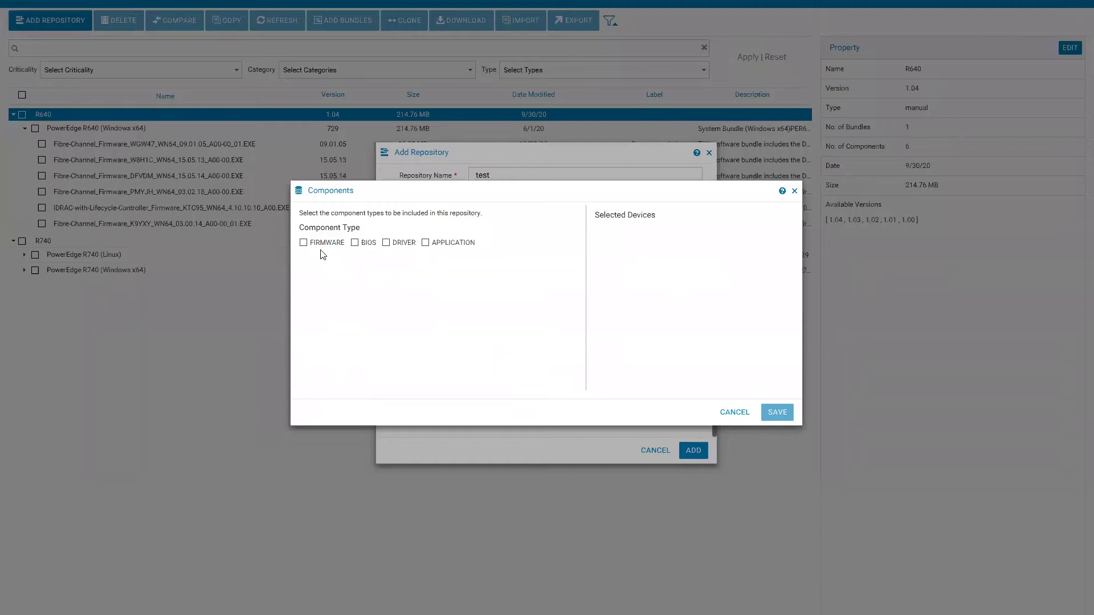
Step: Preview the firmware, BIOS, driver and application device lists, then cancel without choosing components
click(303, 243)
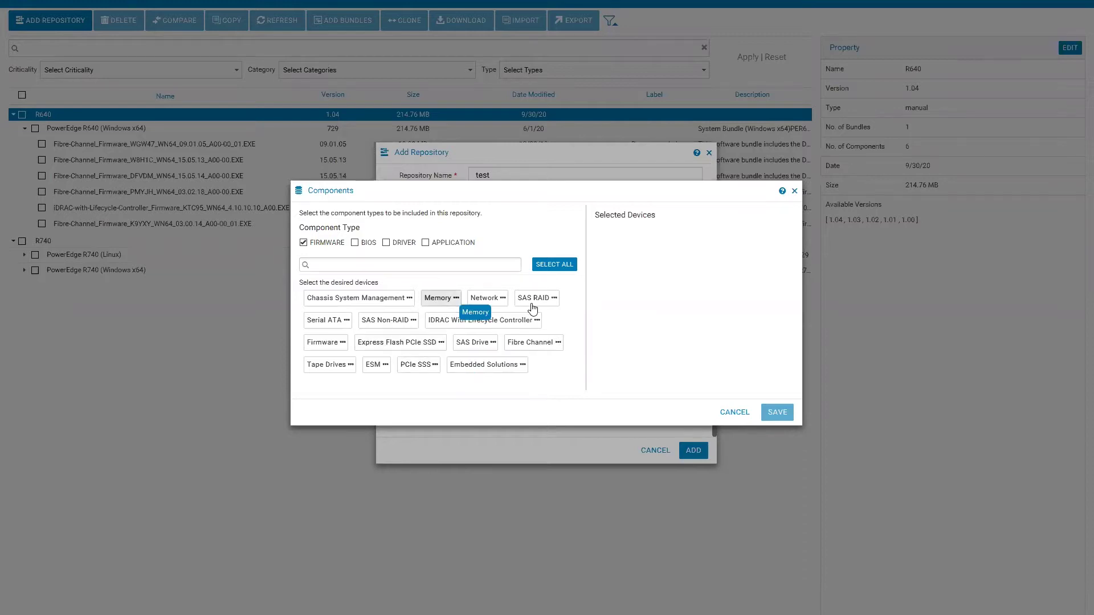
click(304, 243)
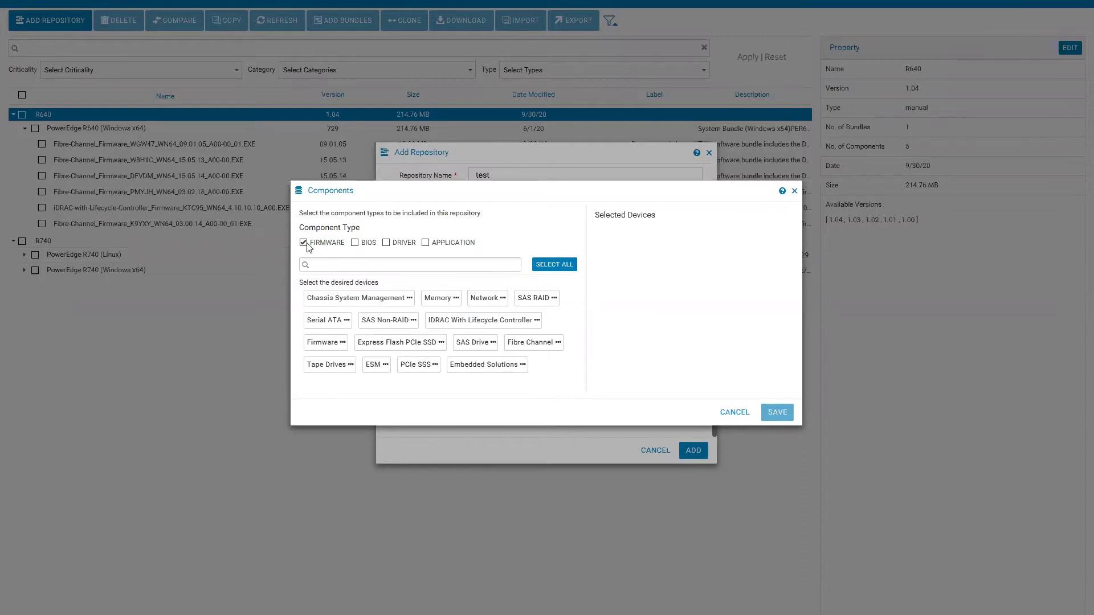
click(356, 244)
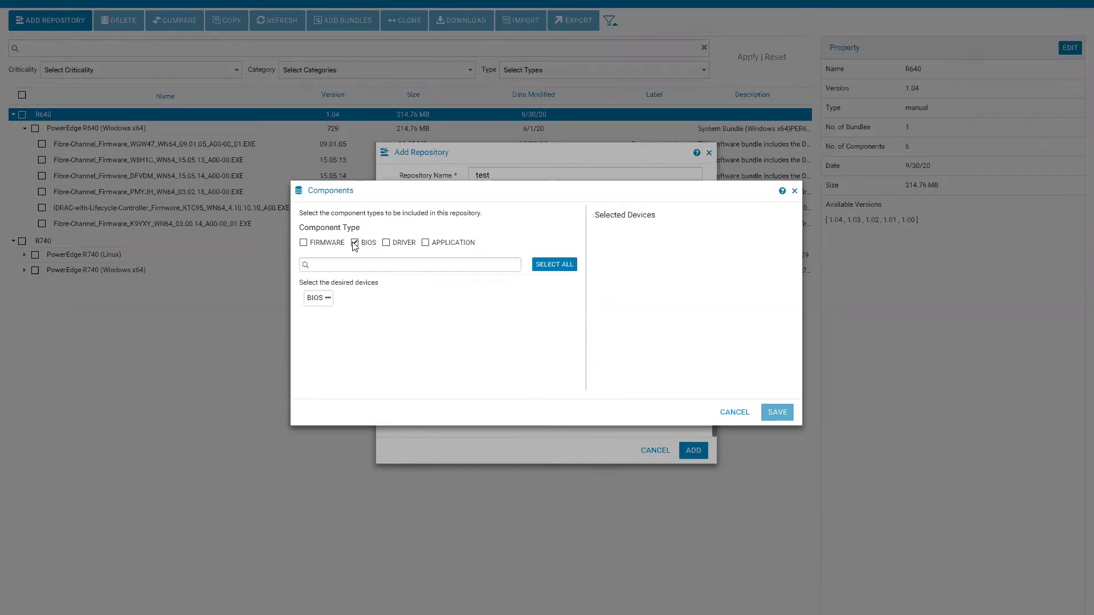
click(355, 243)
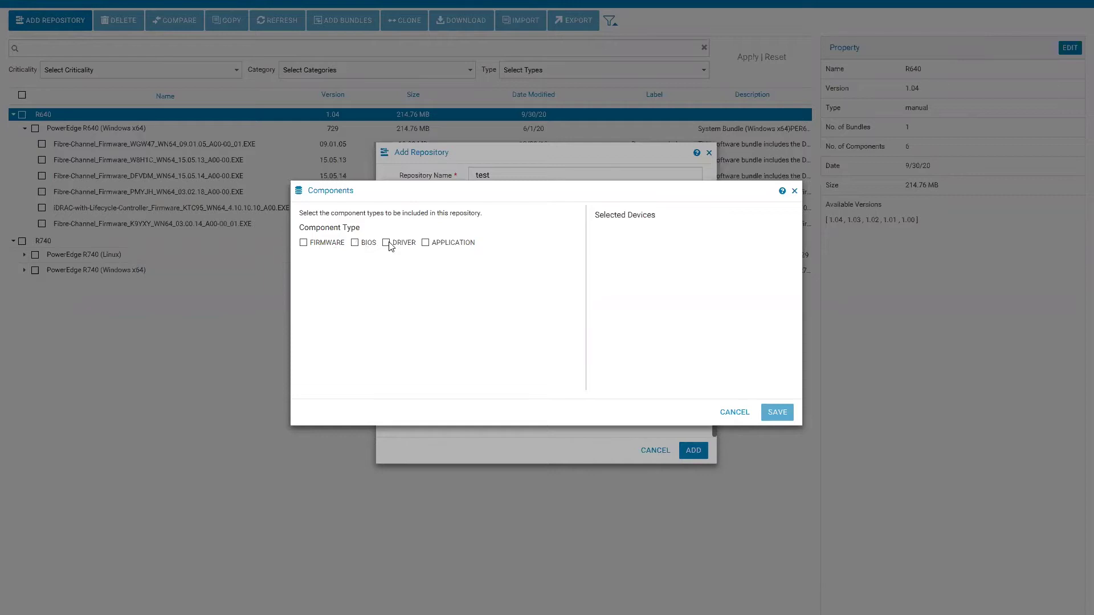
click(387, 244)
click(421, 245)
click(426, 245)
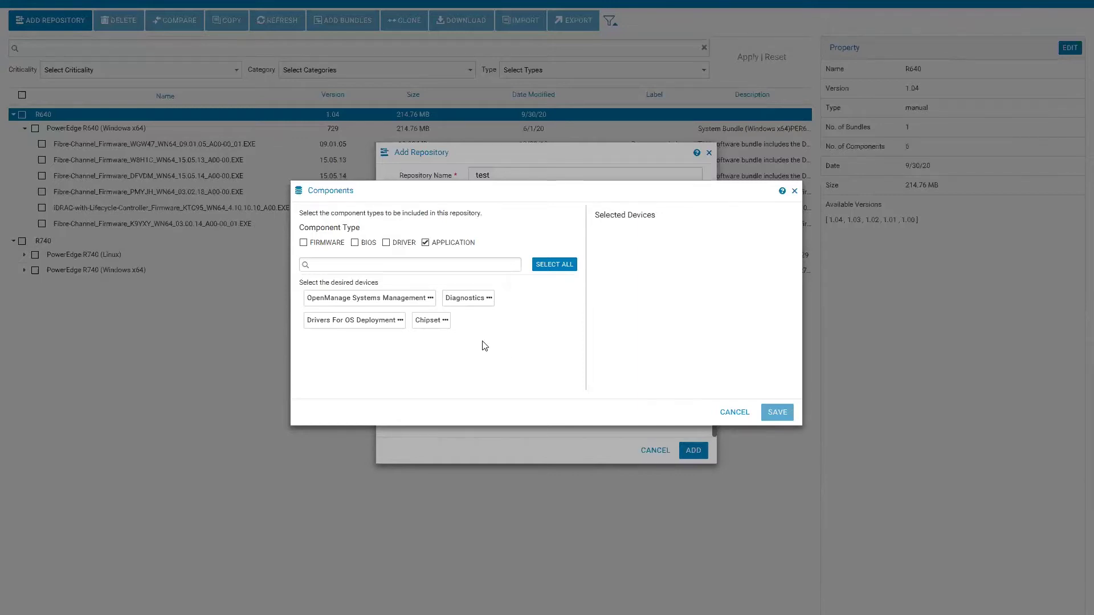
click(659, 449)
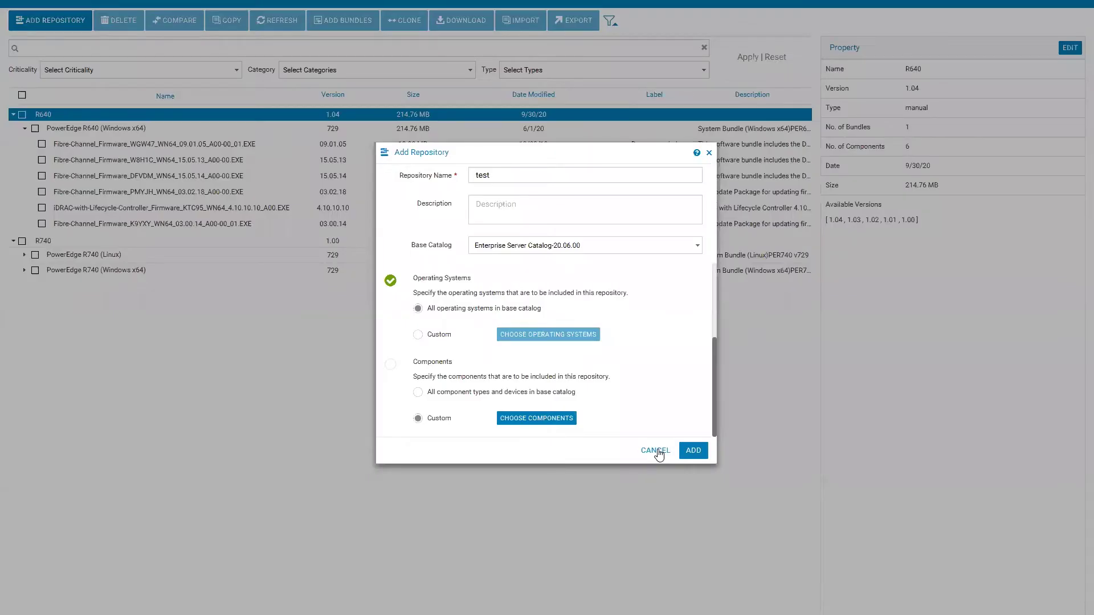
Step: Abandon the 'test' repository, look at the catalog preferences, and return to the repository list
click(168, 301)
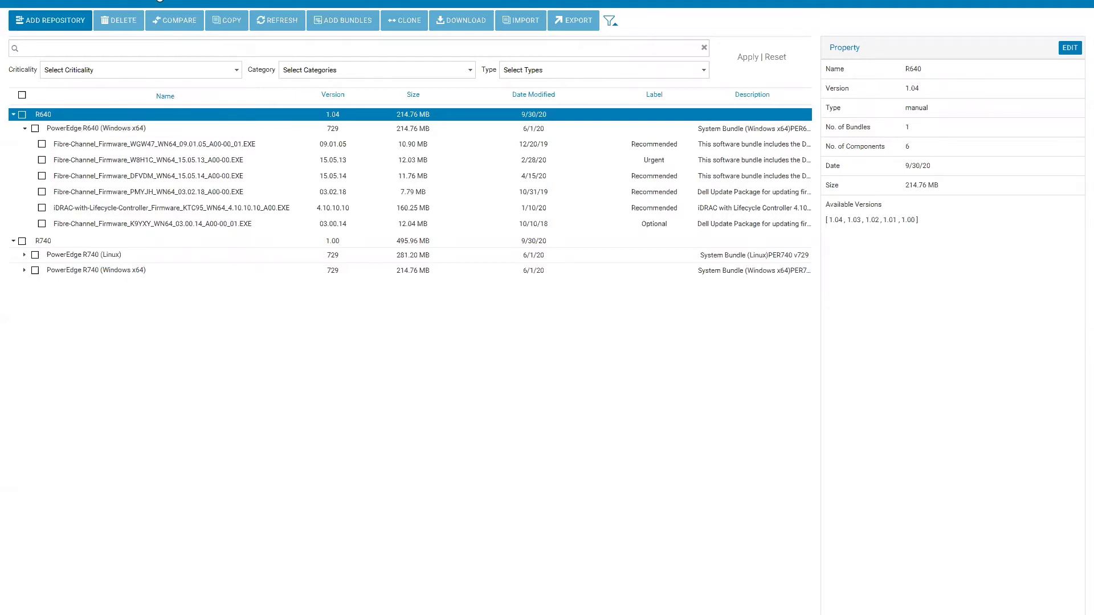
click(163, 3)
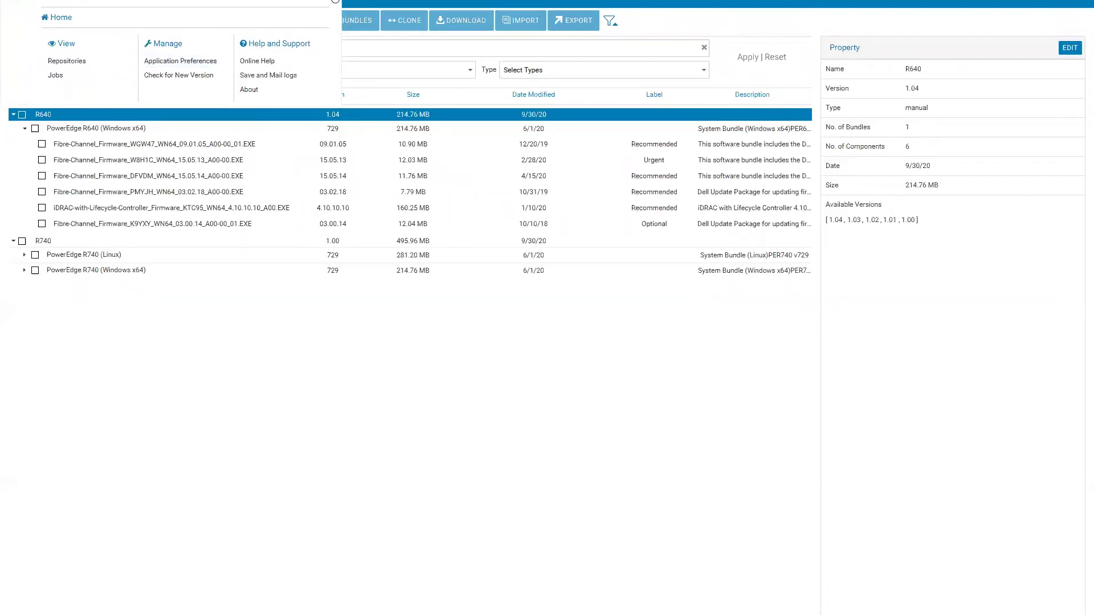
click(190, 61)
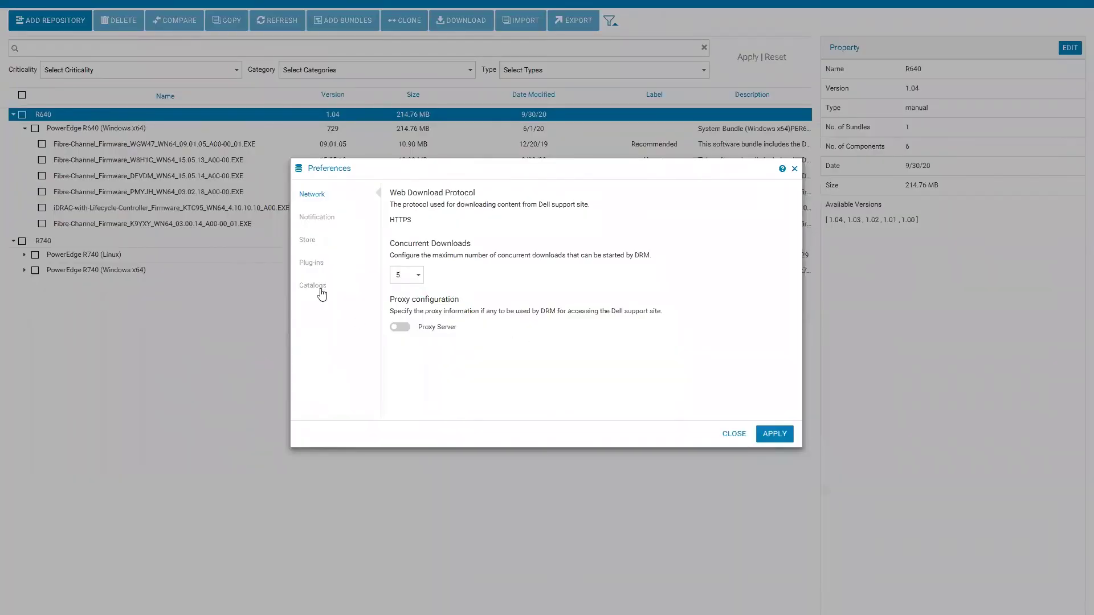
click(322, 294)
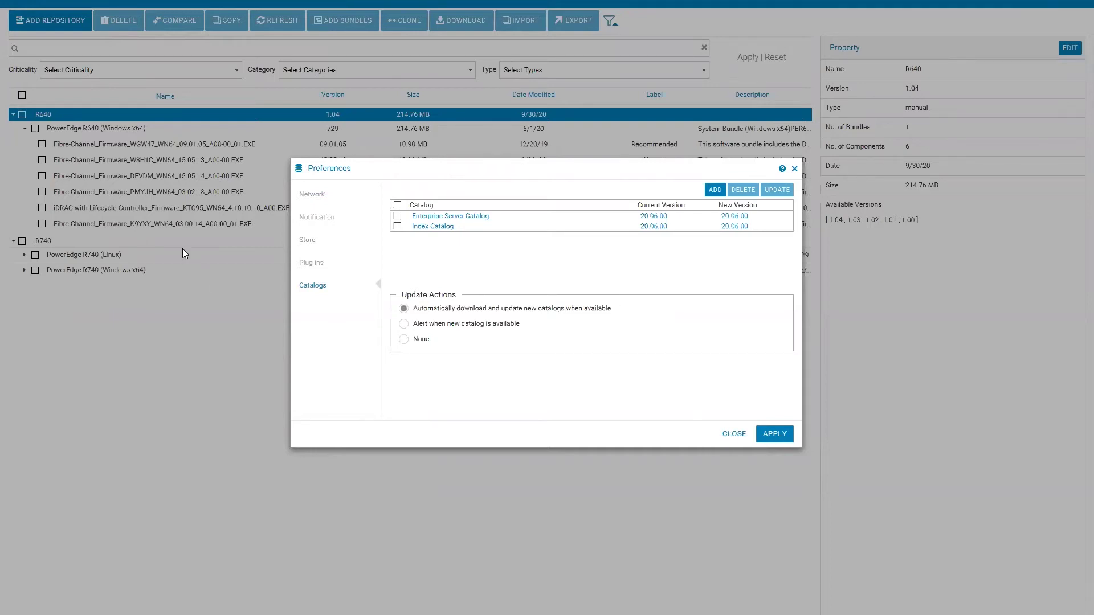
click(128, 210)
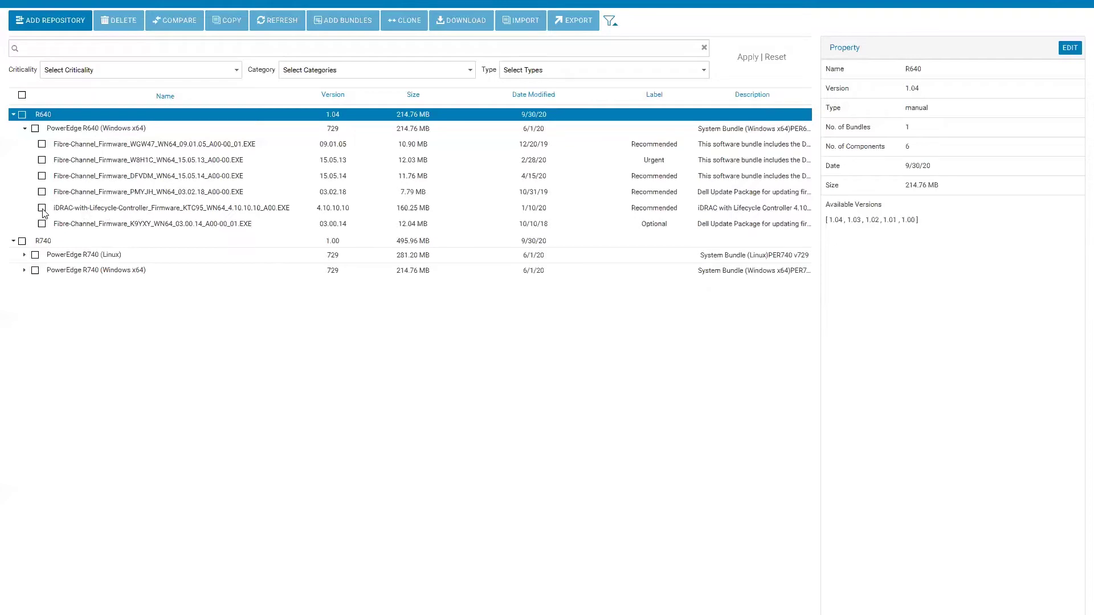
Step: Select the PowerEdge R640 (Windows x64) bundle and start importing a component file into it
click(35, 129)
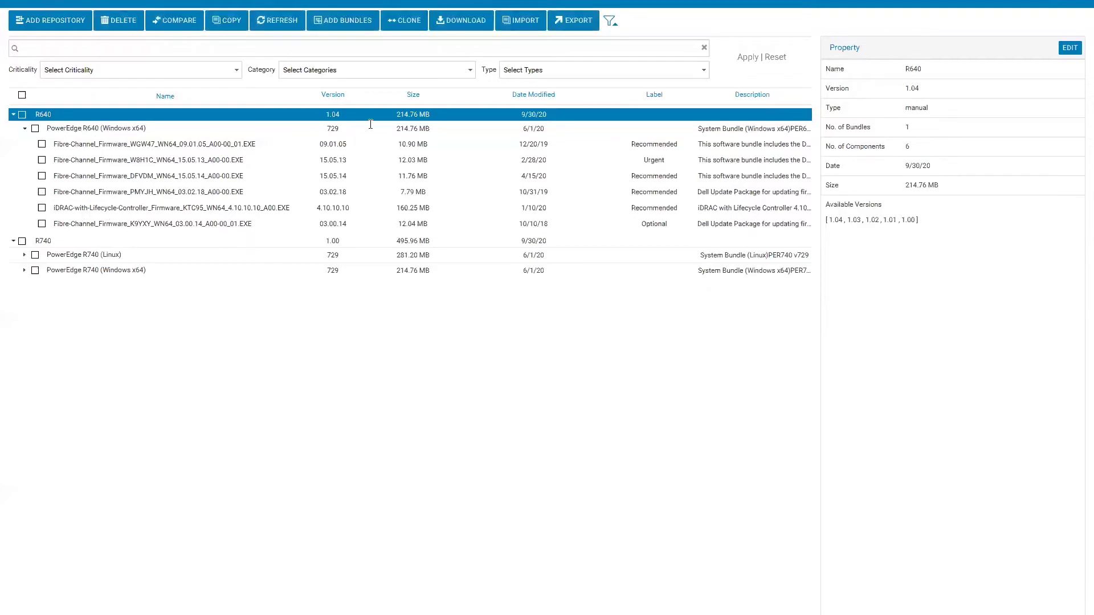
click(529, 28)
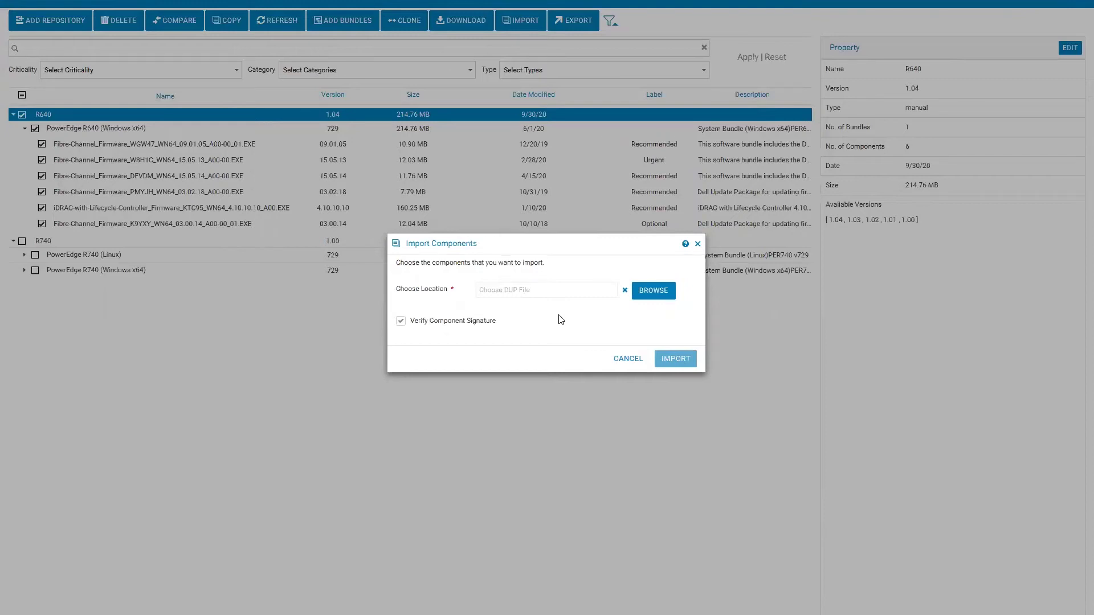
click(654, 294)
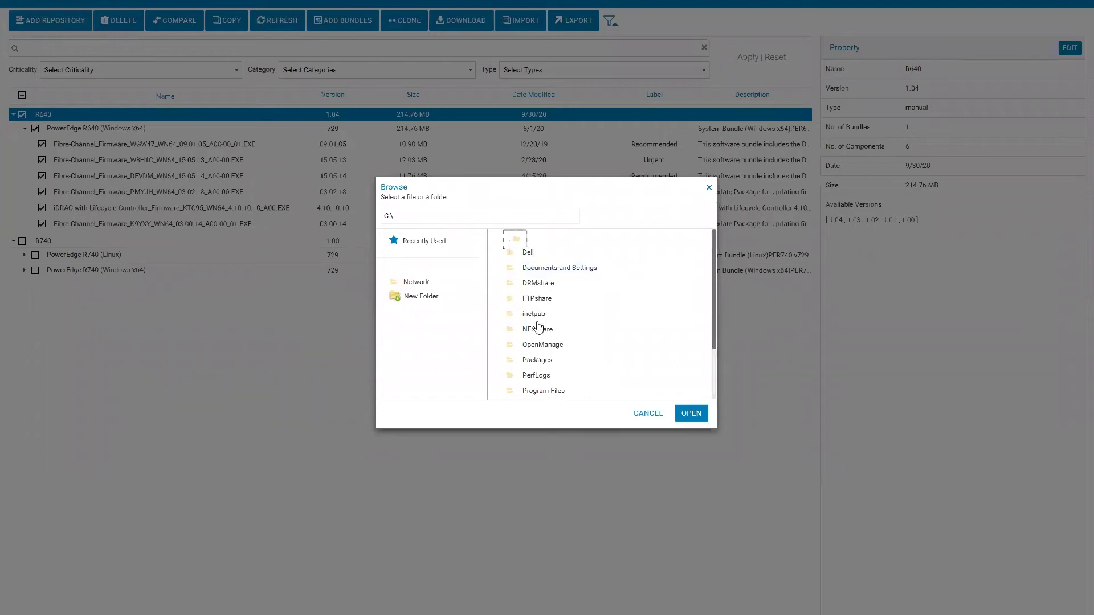
Step: Choose the iDRAC FP2XW 4.22.00.53 package in C:\Packages and import it into the R640 bundle
double_click(549, 363)
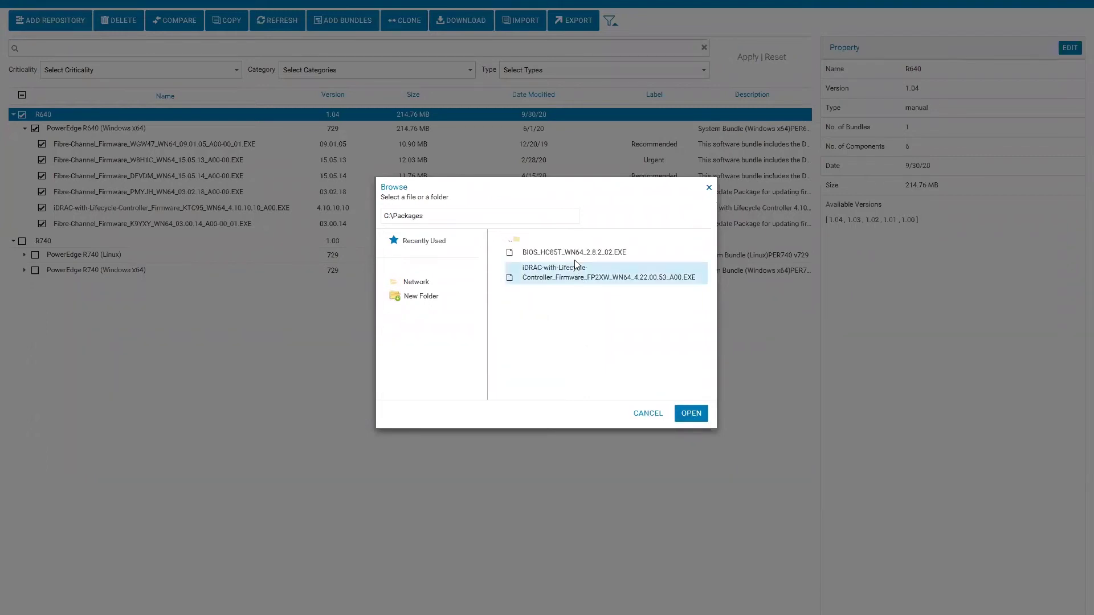
click(516, 278)
click(521, 254)
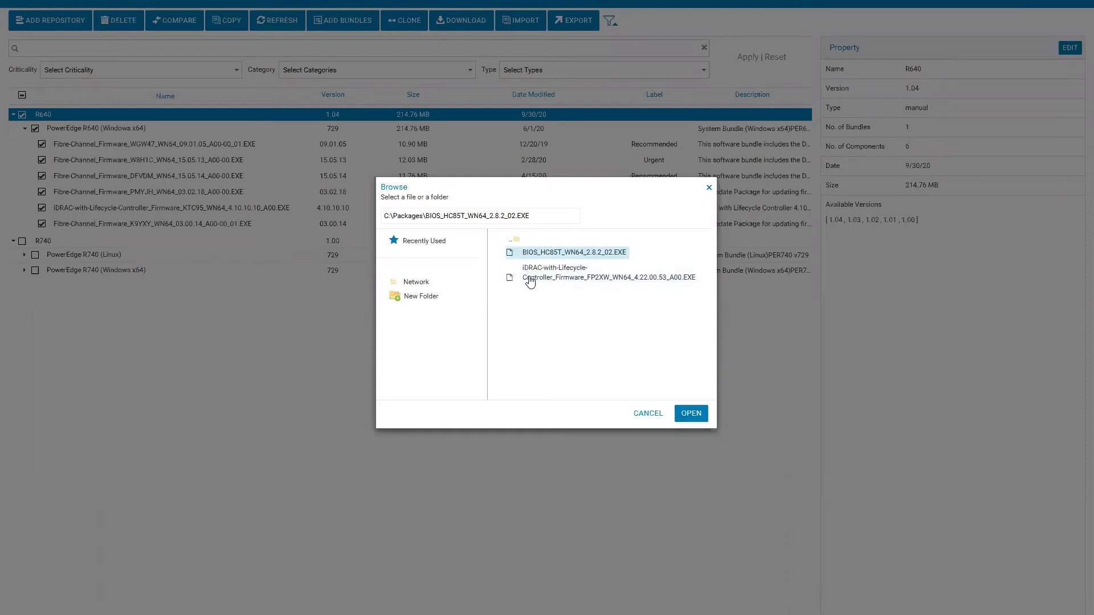
click(530, 280)
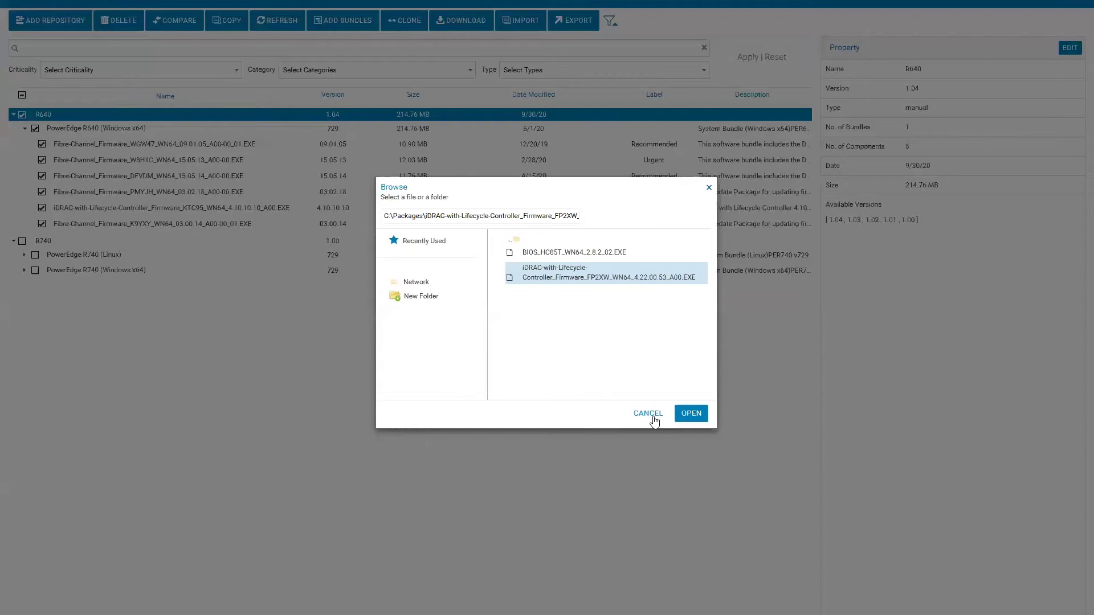
click(691, 417)
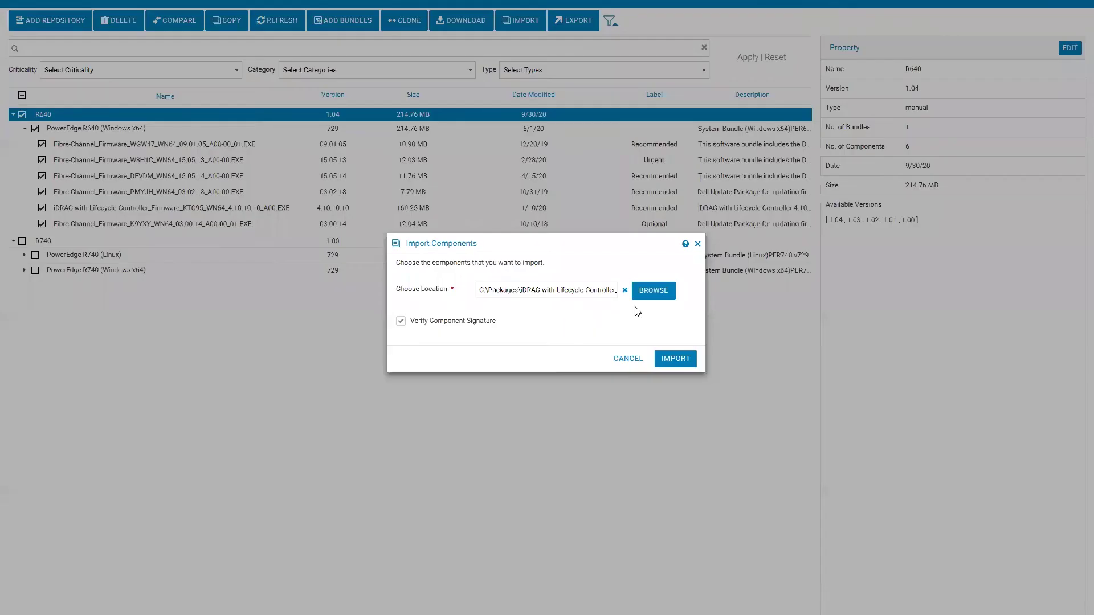
click(674, 359)
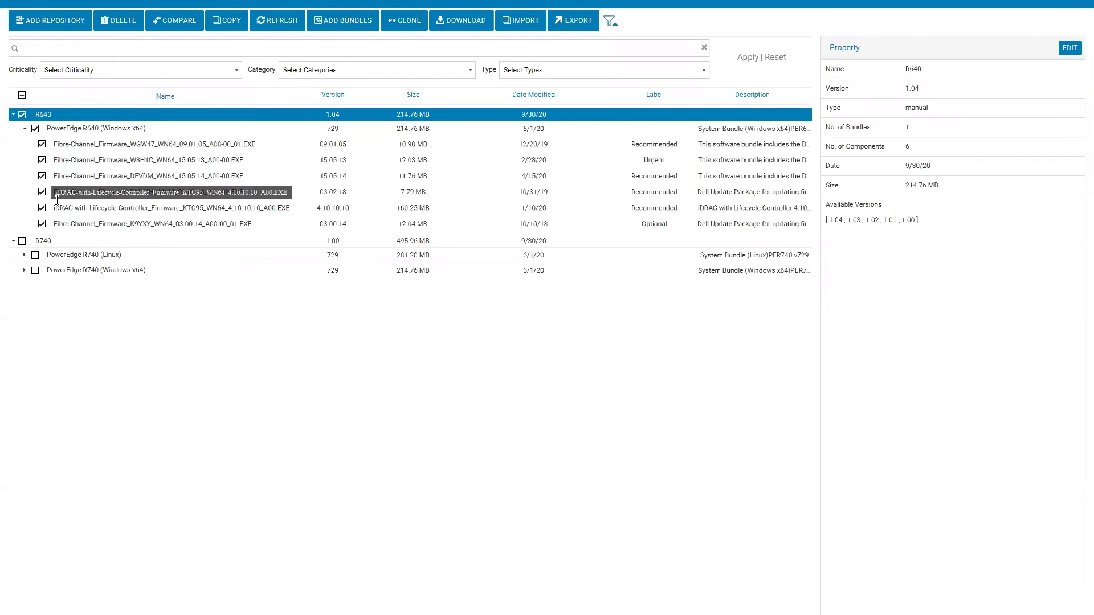
Step: Verify the new iDRAC 4.22.00.53 row in R640 version 1.05, then tick the old iDRAC KTC95 row
click(23, 131)
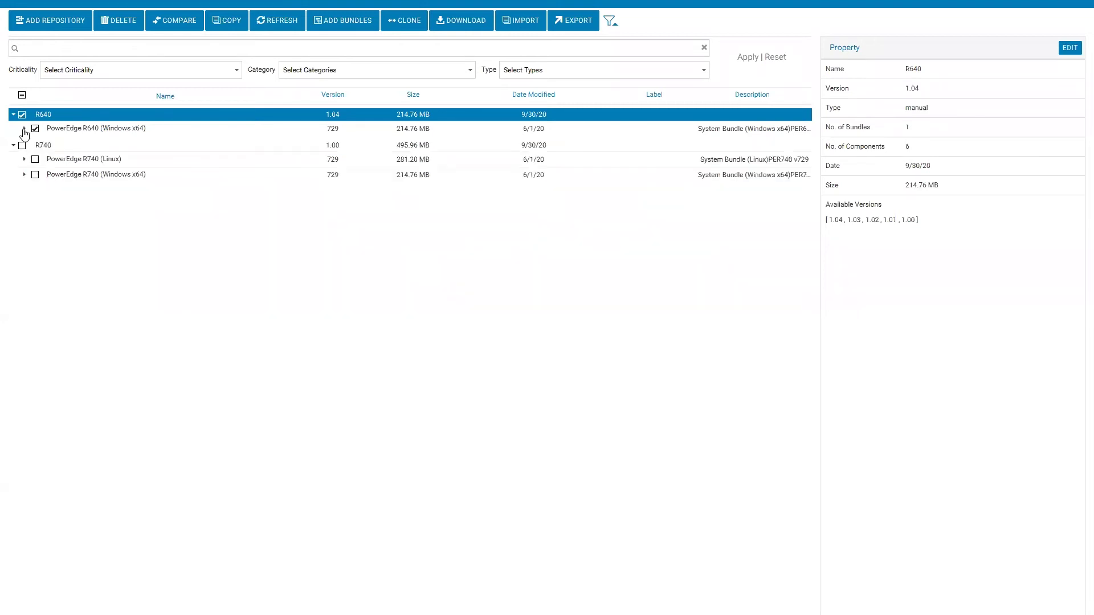
click(25, 130)
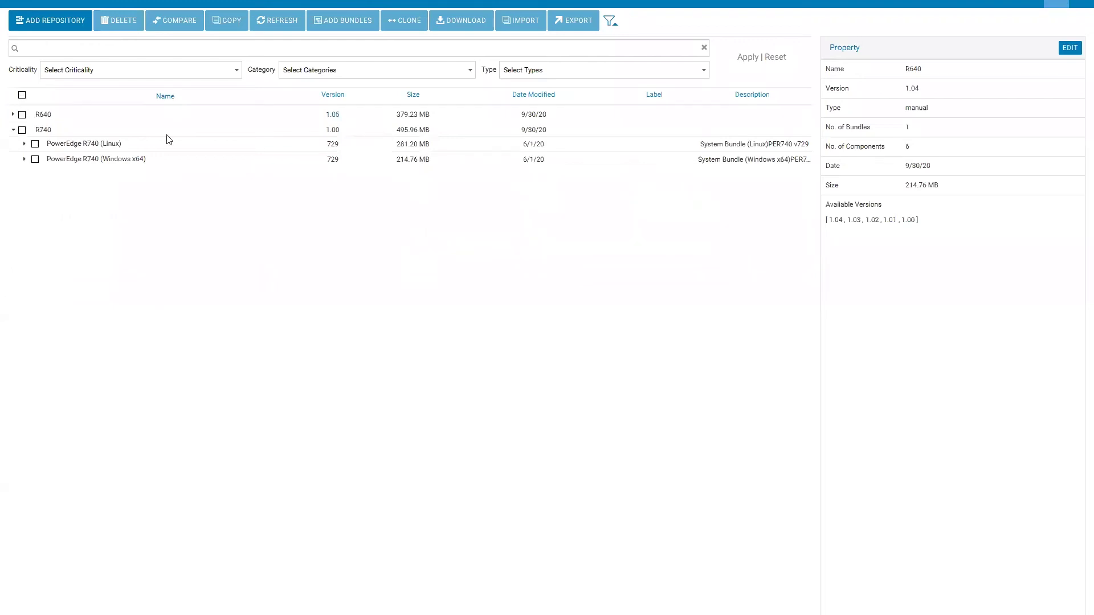
click(14, 115)
click(24, 130)
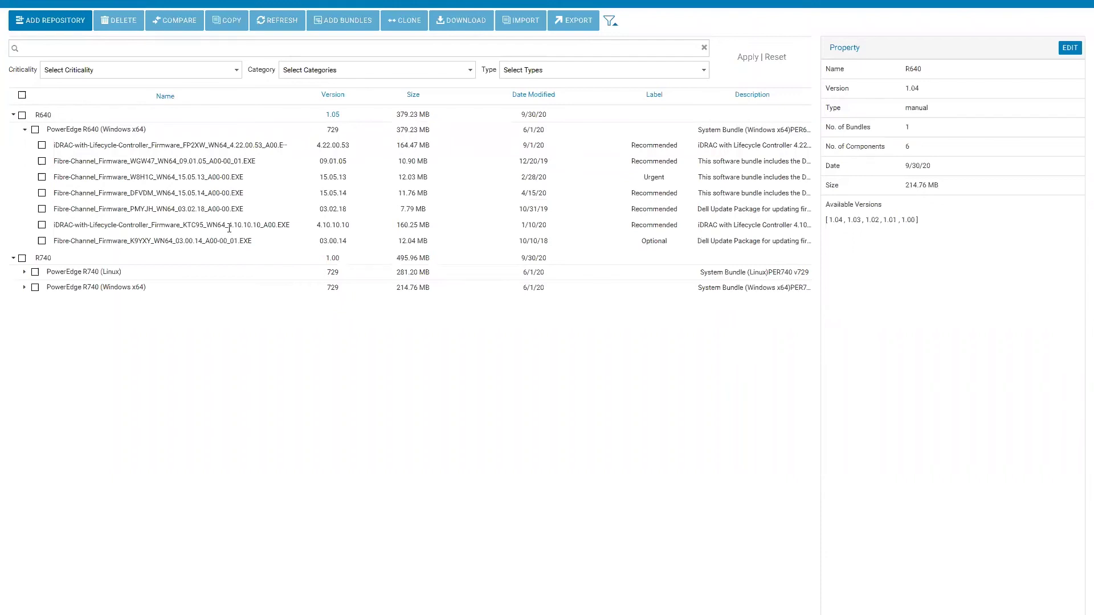
double_click(258, 145)
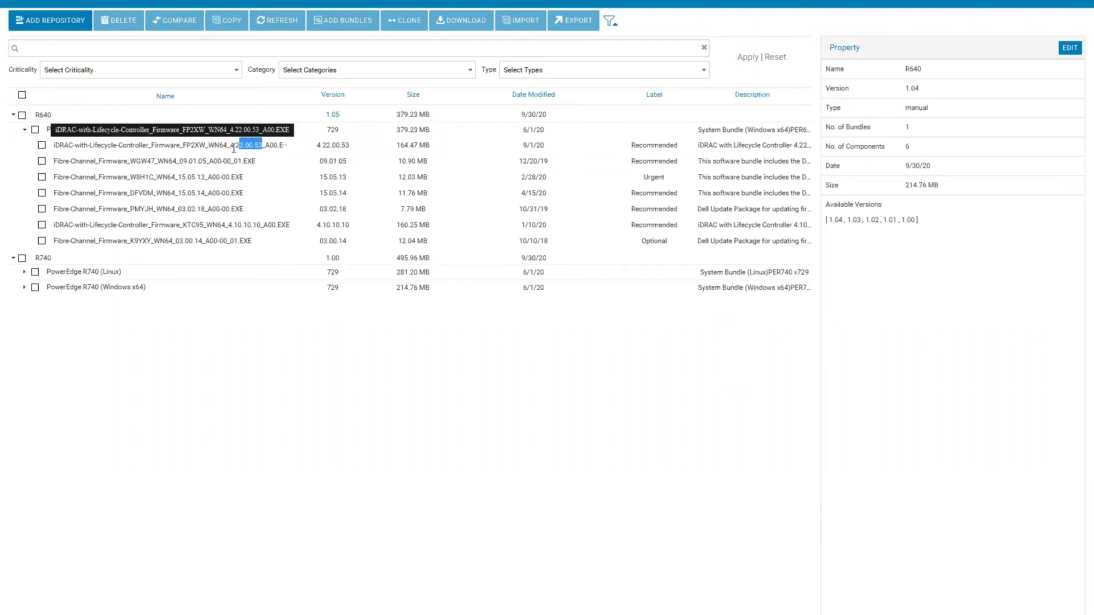
drag(241, 149, 230, 146)
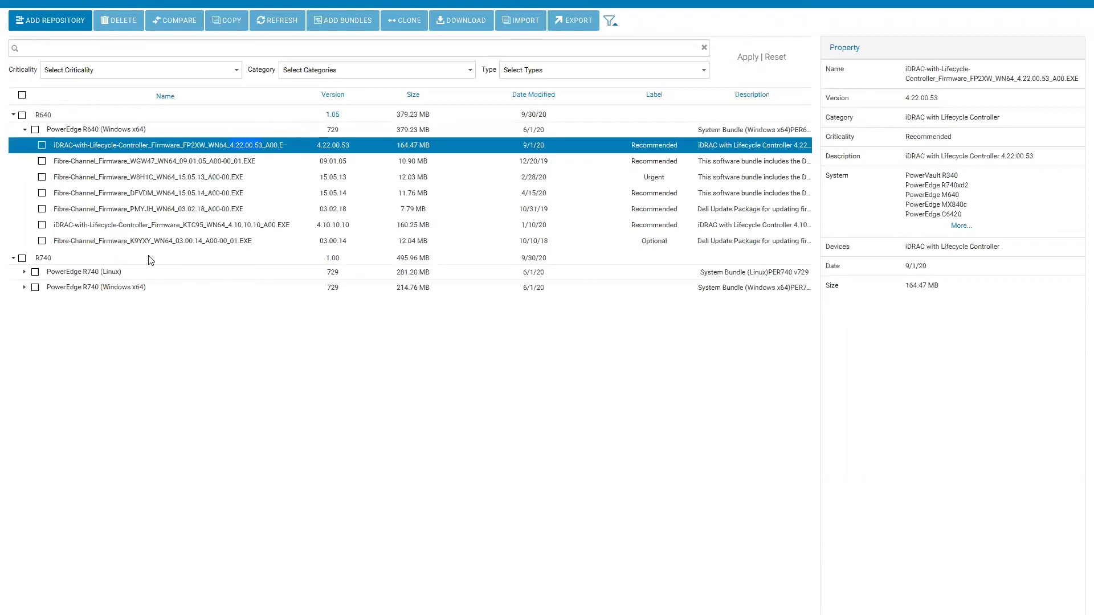
click(42, 225)
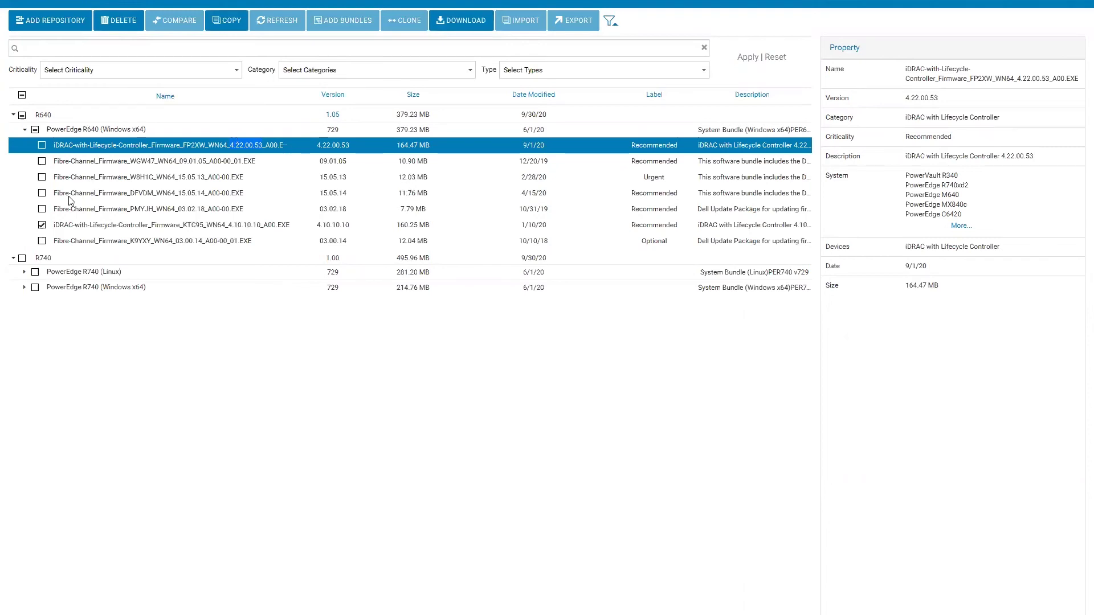
Step: Delete the old iDRAC KTC95 4.10.10.10 component and confirm the R640 change
click(117, 21)
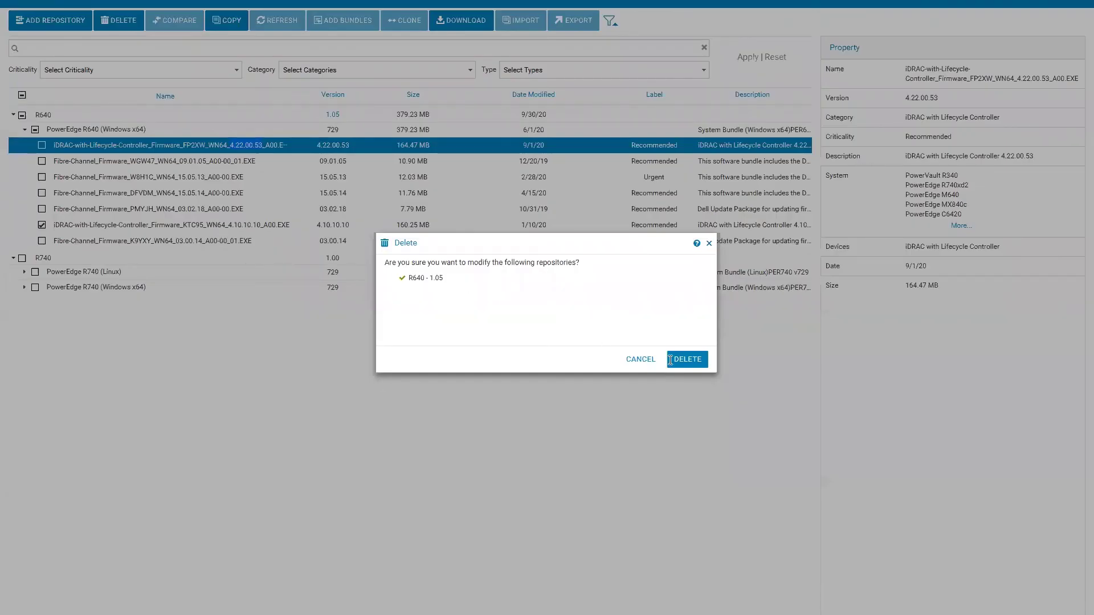
click(690, 360)
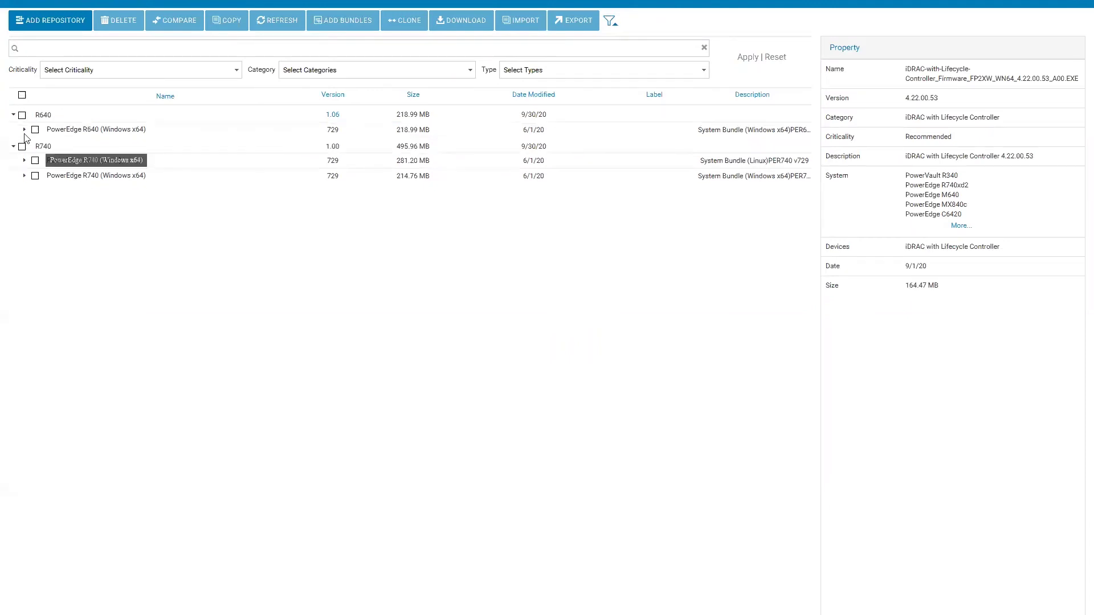
Step: Import BIOS_HC85T_WN64_2.8.2_02.EXE from C:\Packages into the R640 bundle and expand R640 to check it
click(24, 130)
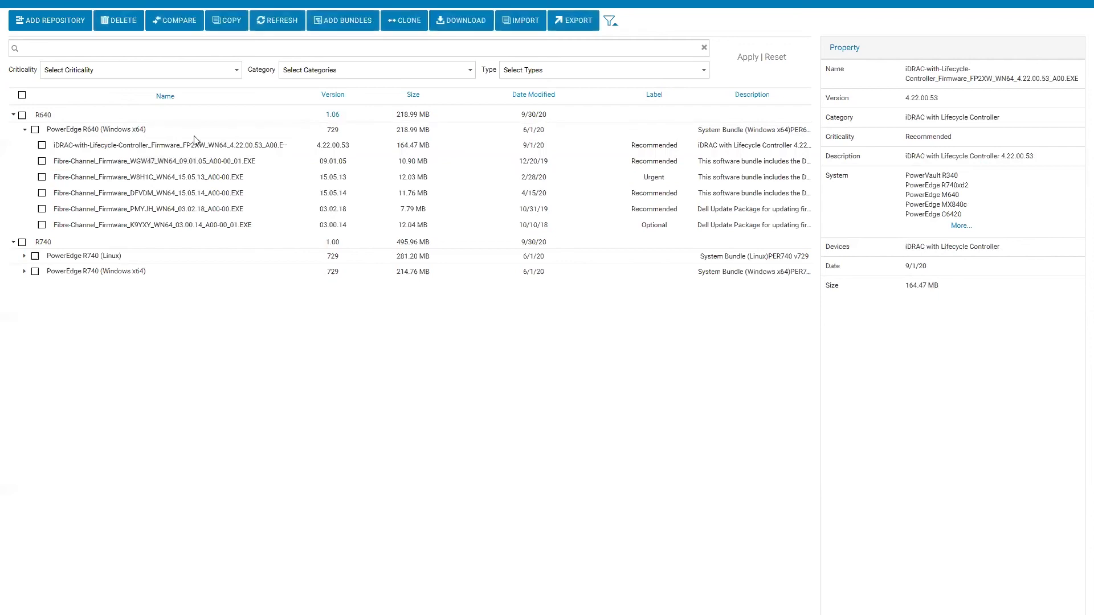
click(517, 22)
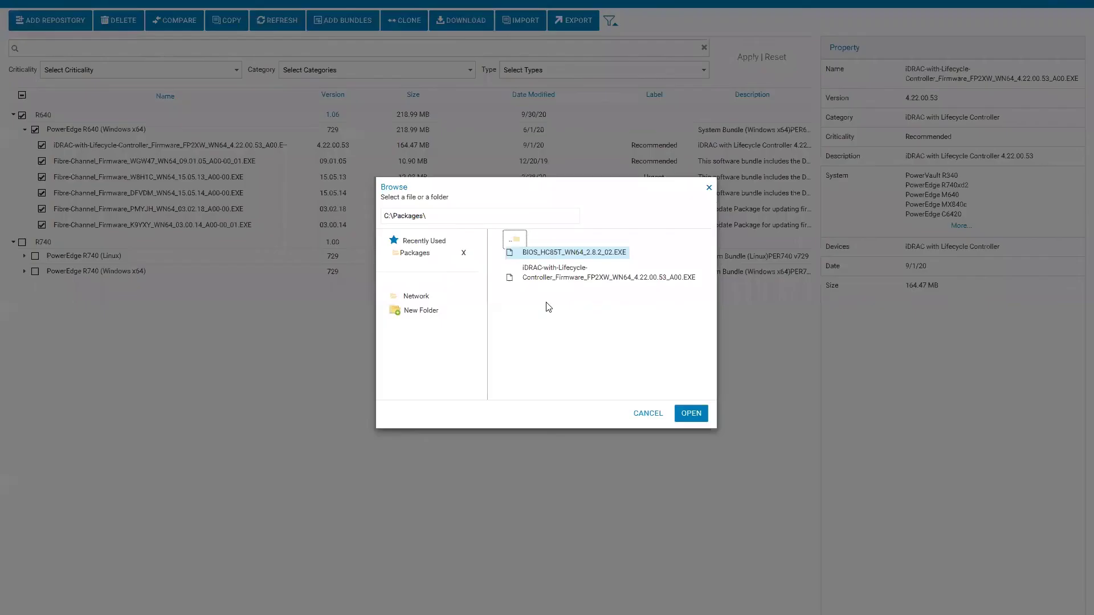
click(535, 253)
click(696, 412)
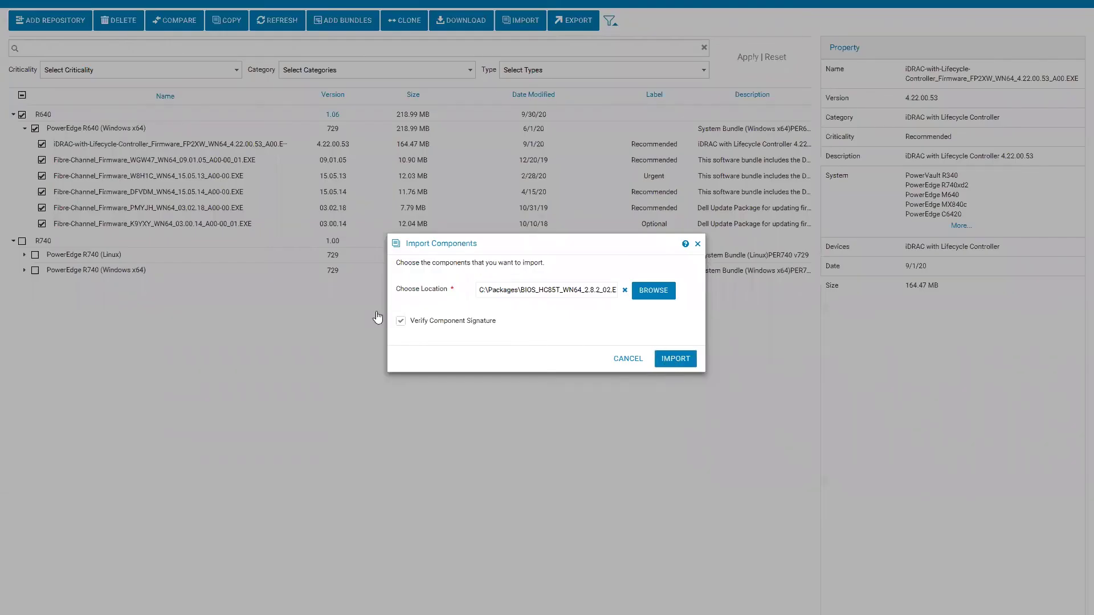
key(Escape)
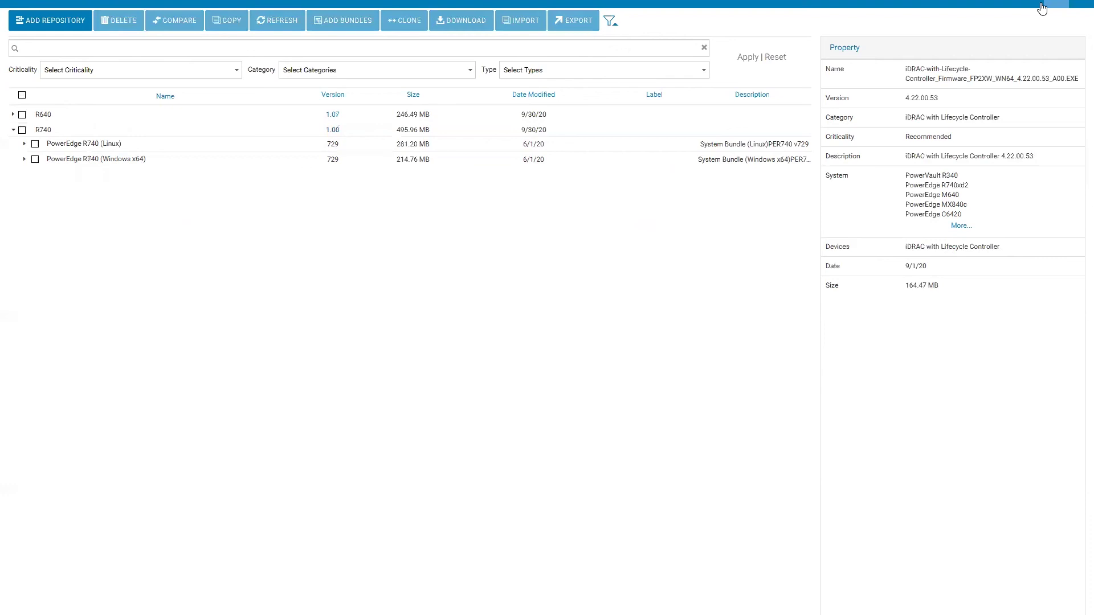
click(13, 114)
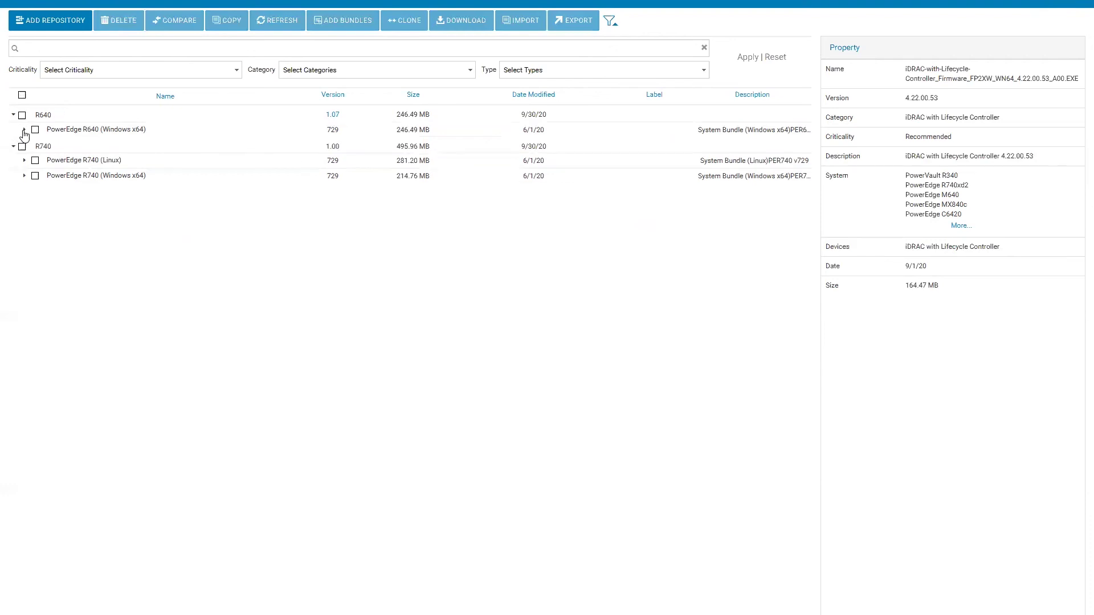